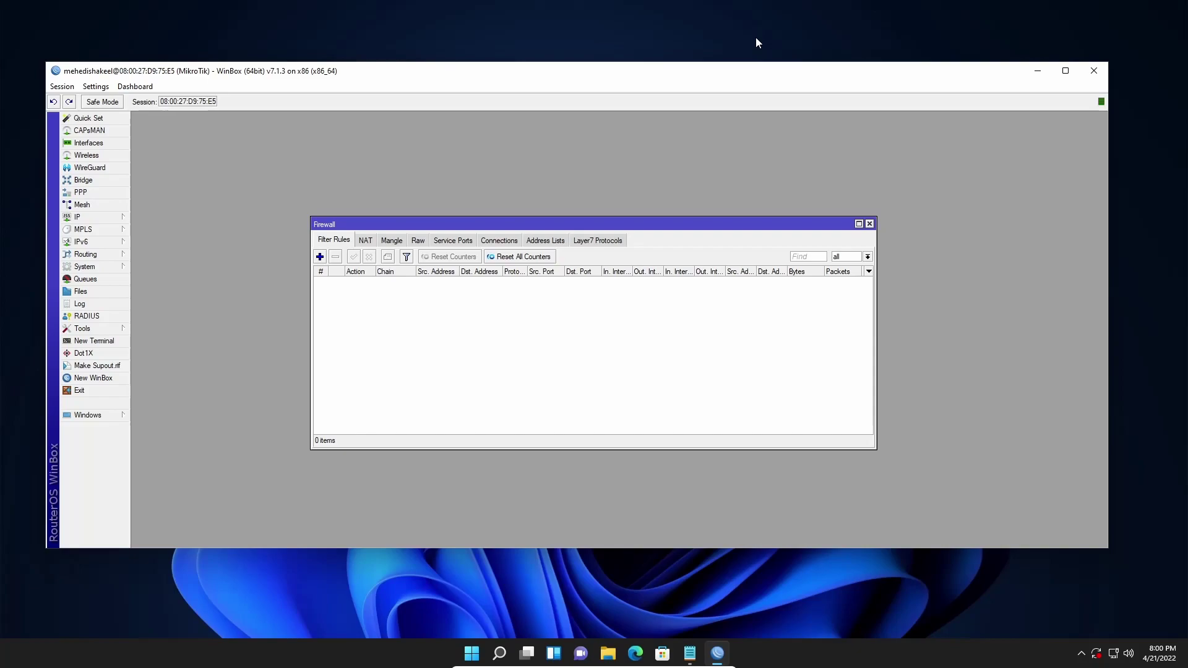
Load facebook.com in Edge and confirm the Facebook login page appears
{"action": "left_click_drag", "start_coordinate": [603, 71], "coordinate": [614, 75]}
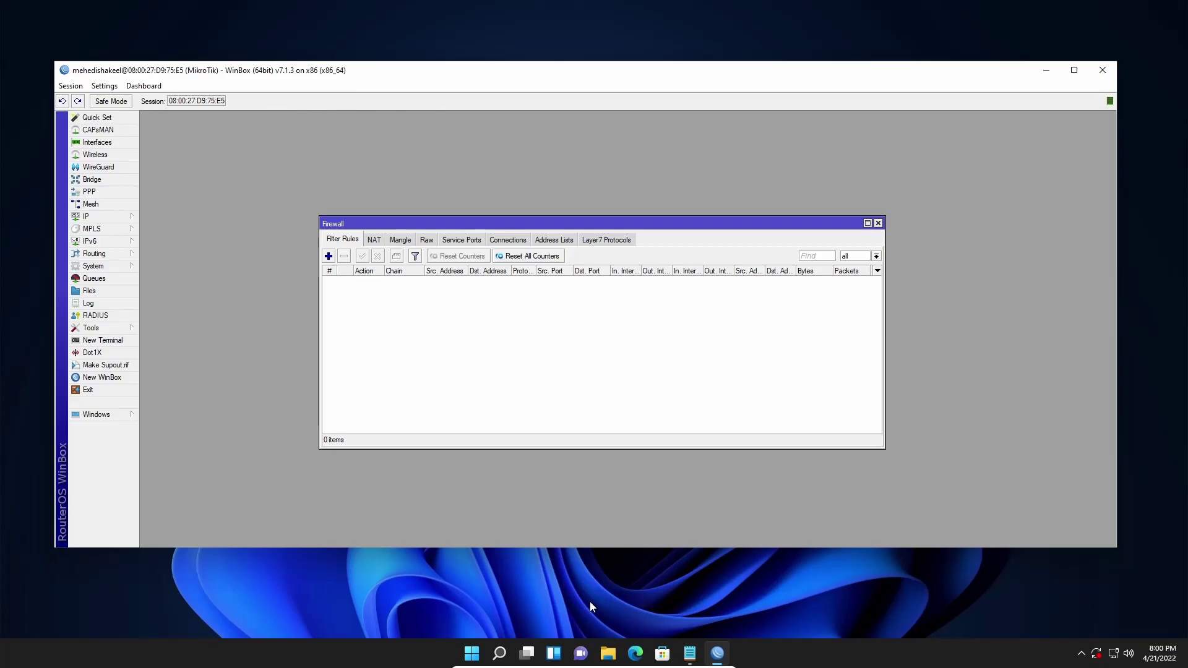
{"action": "left_click", "coordinate": [632, 654]}
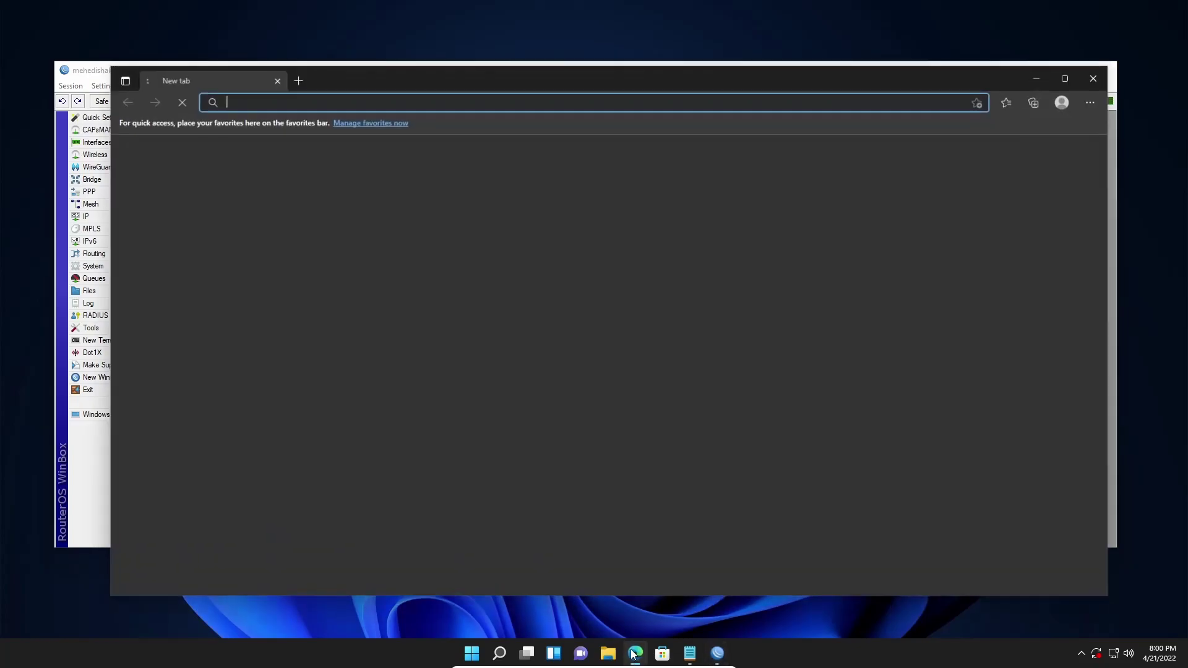
{"action": "type", "text": "faceboo"}
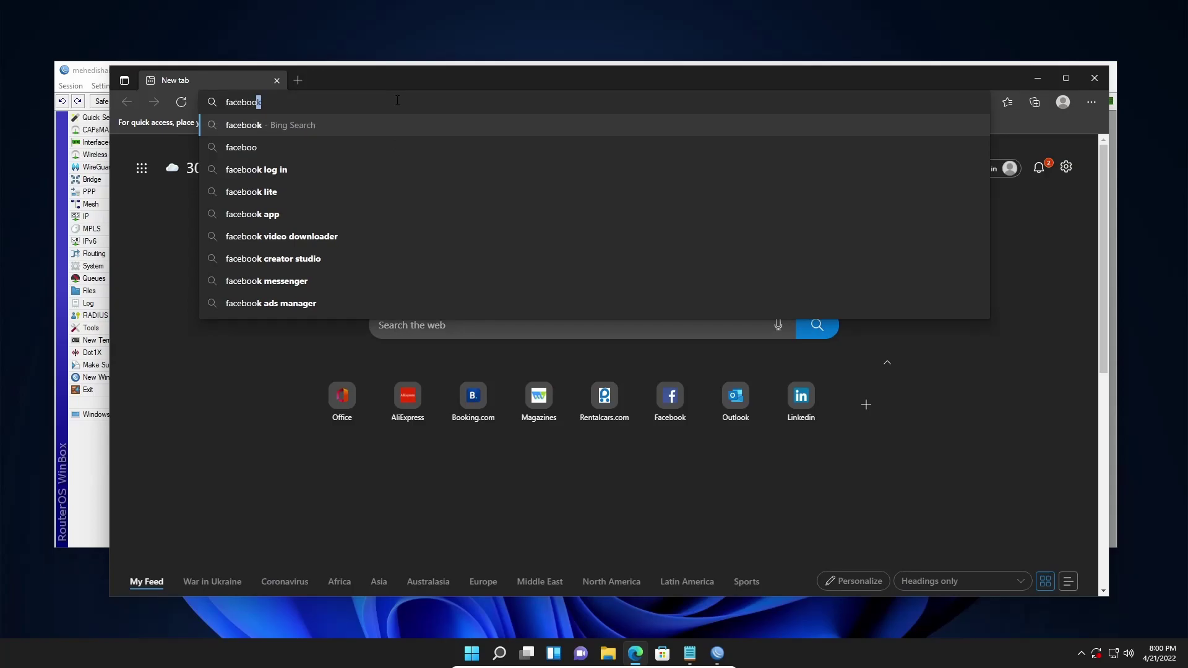
{"action": "type", "text": "k.com"}
{"action": "key", "text": "Return"}
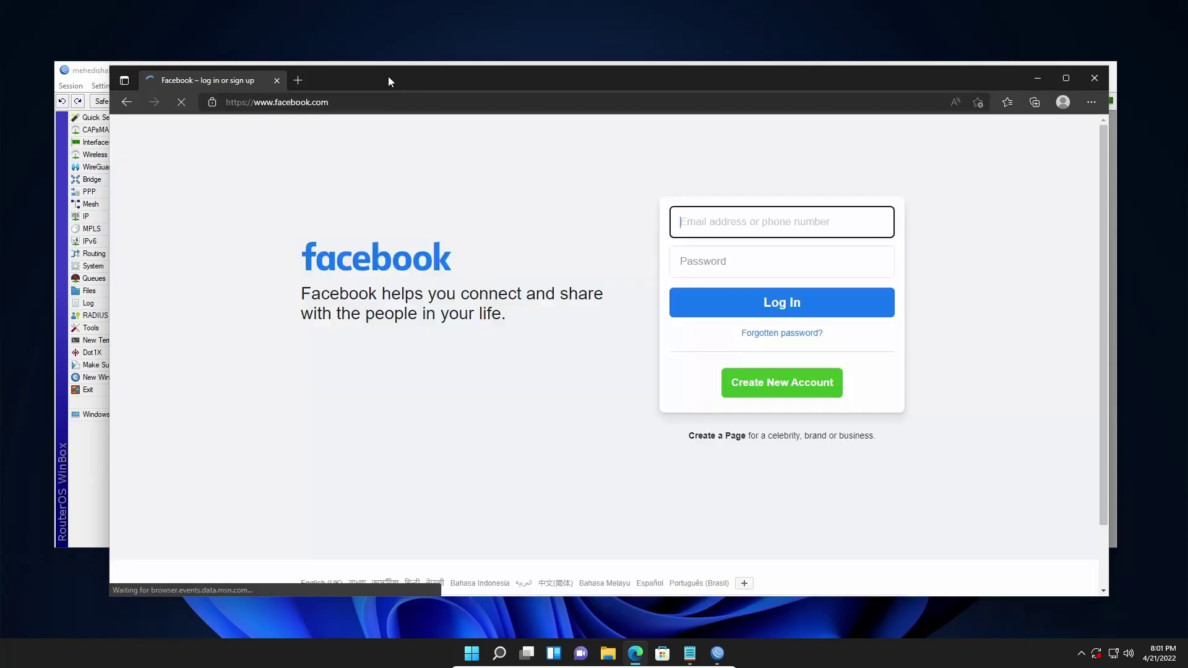
{"action": "mouse_move", "coordinate": [388, 77]}
{"action": "left_mouse_down"}
{"action": "mouse_move", "coordinate": [347, 70]}
{"action": "mouse_move", "coordinate": [388, 71]}
{"action": "left_mouse_up"}
{"action": "scroll", "coordinate": [483, 379], "scroll_direction": "down", "scroll_amount": 1}
{"action": "scroll", "coordinate": [483, 379], "scroll_direction": "up", "scroll_amount": 1}
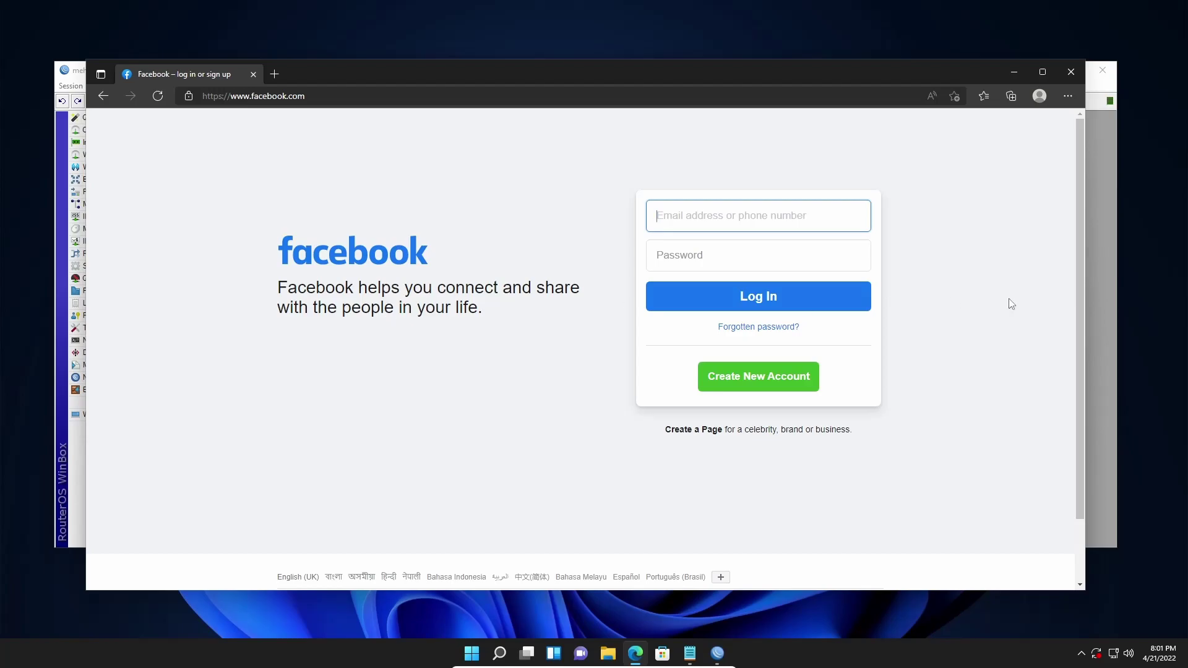
Close Edge and the Firewall window, then reopen IP > Firewall in WinBox
{"action": "left_click", "coordinate": [1071, 72]}
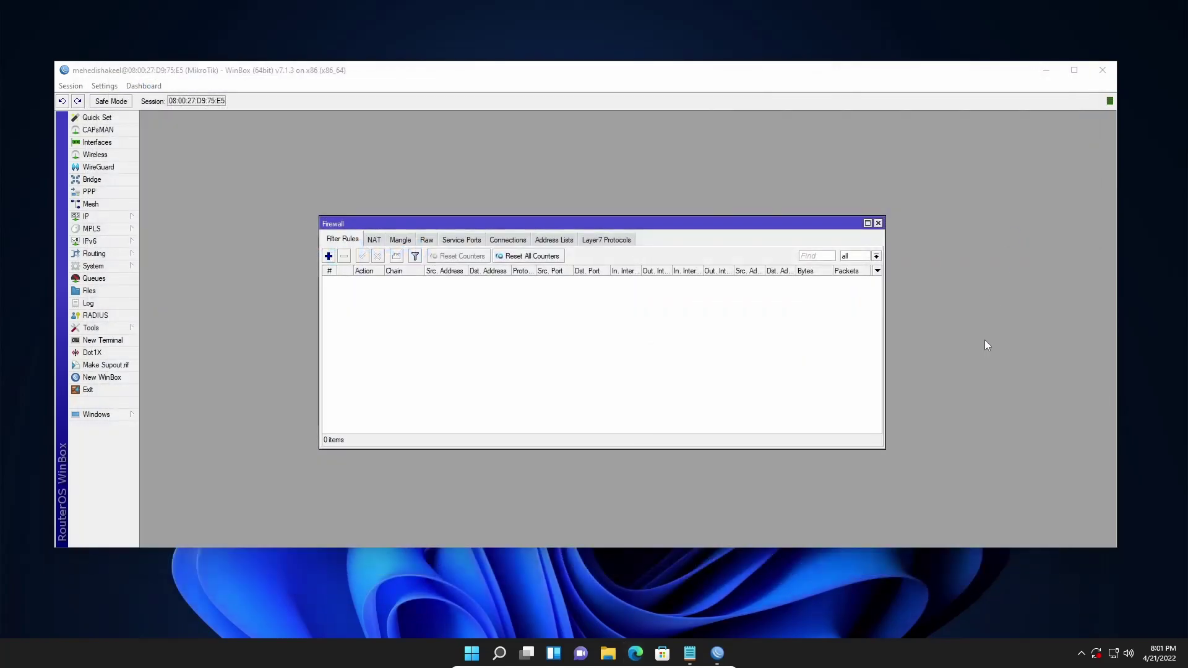
{"action": "left_click", "coordinate": [878, 223]}
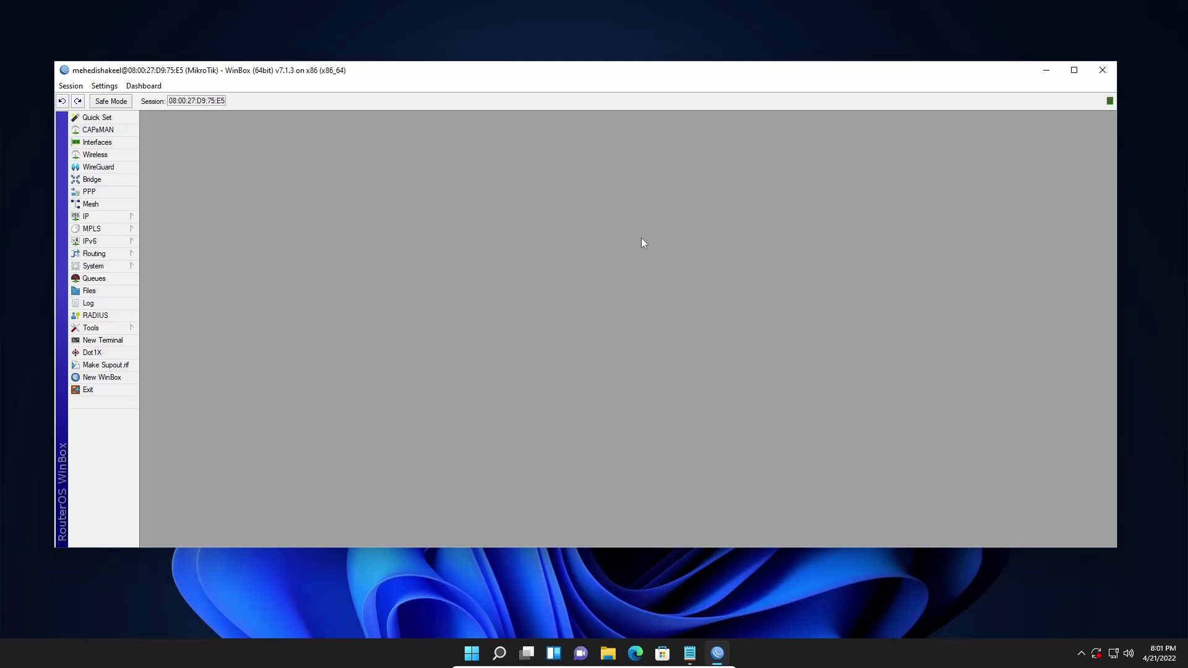
{"action": "left_click", "coordinate": [123, 217]}
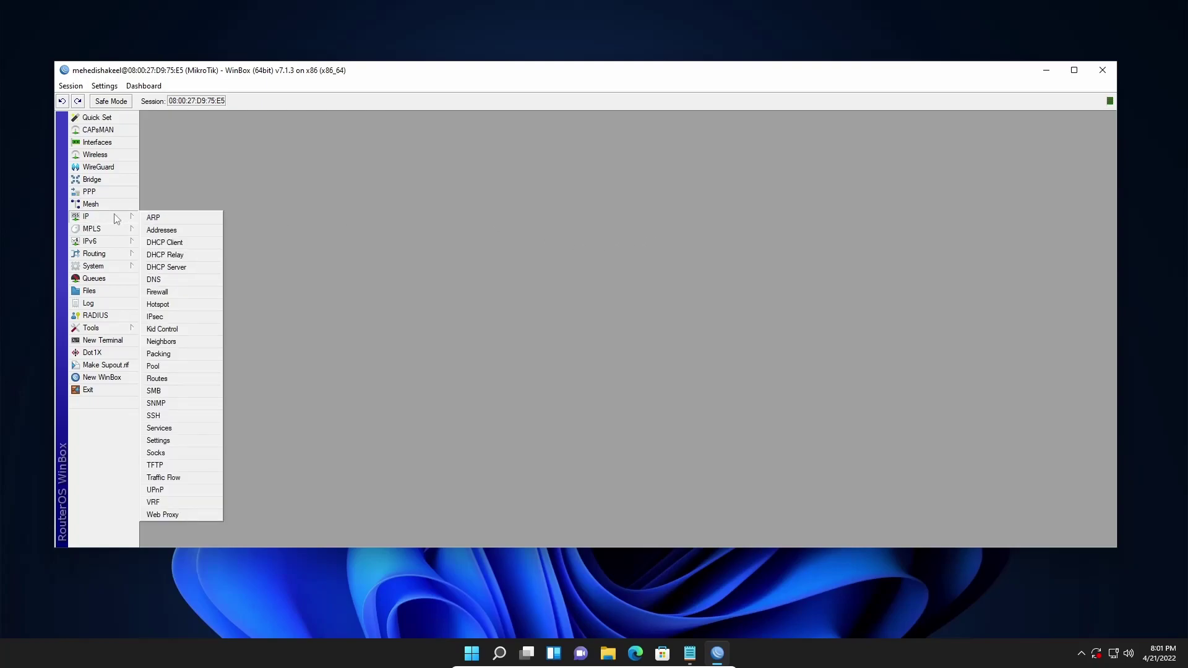
{"action": "left_click", "coordinate": [157, 291]}
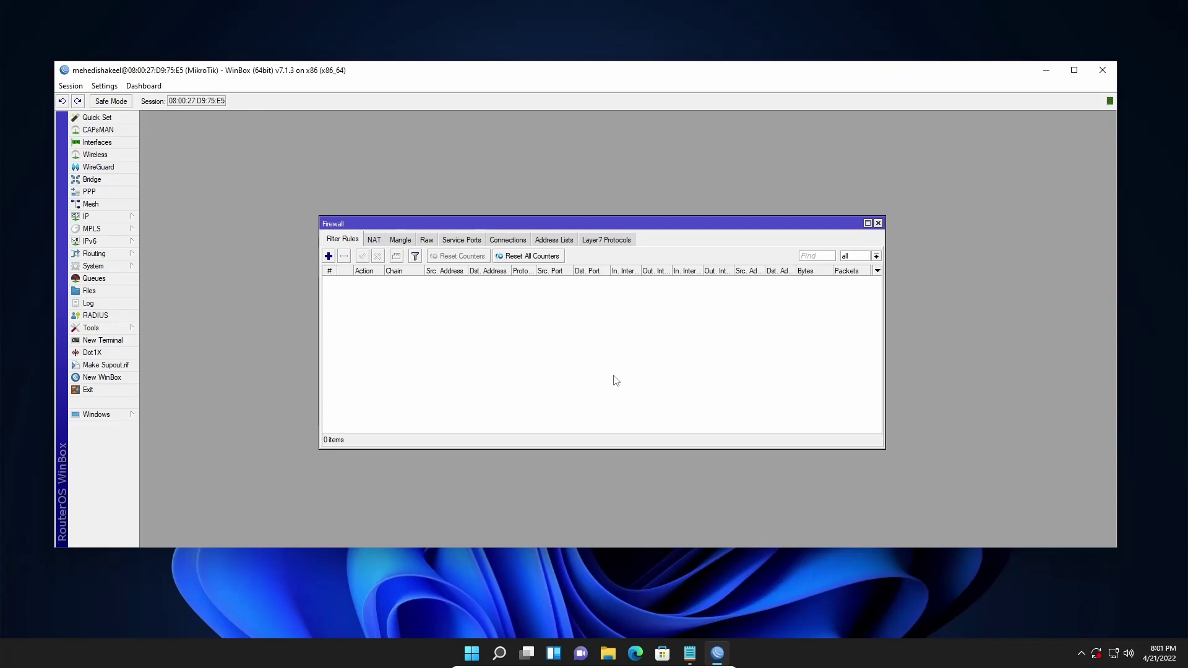
Add a new Layer7 protocol entry named 'Block Facebook'
{"action": "left_click", "coordinate": [608, 244]}
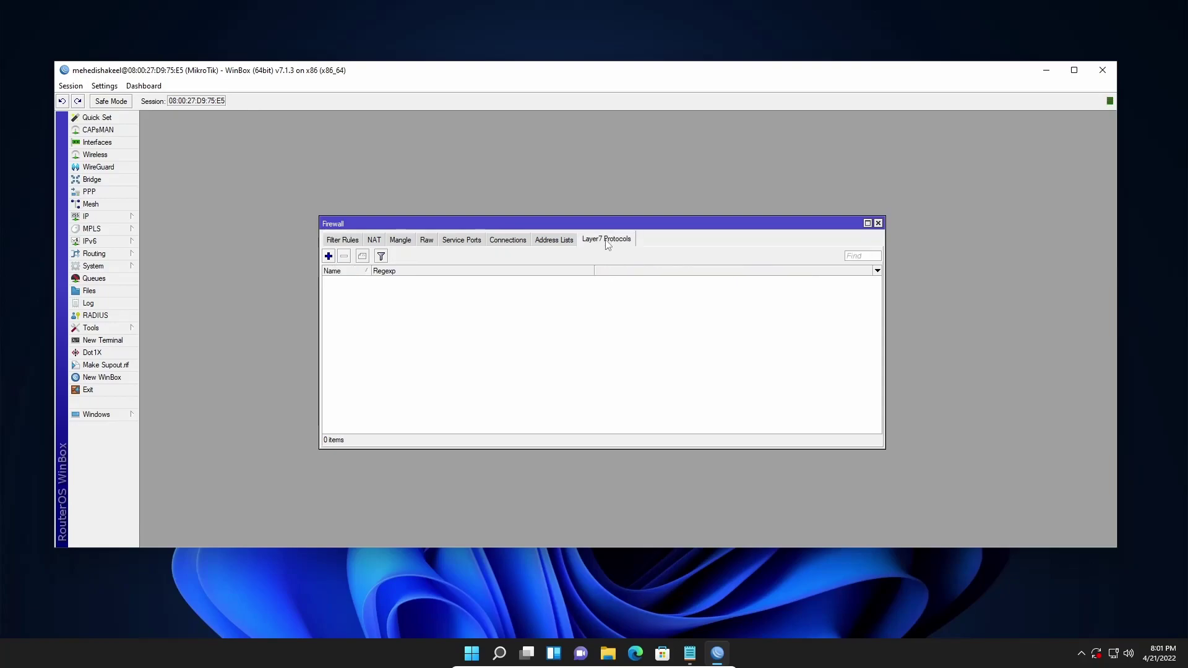
{"action": "left_click", "coordinate": [328, 256]}
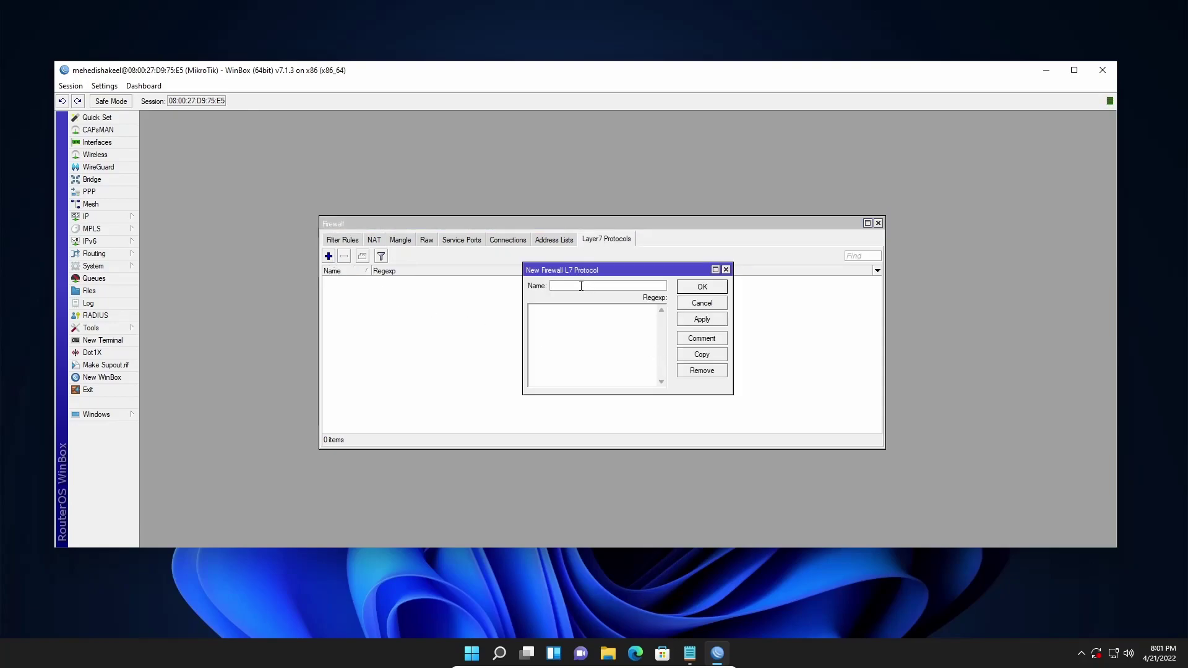
{"action": "left_click", "coordinate": [581, 286]}
{"action": "type", "text": "Block Facebook"}
Bring up the Block Facebook Regex note in Notepad and select the whole regex line
{"action": "left_click", "coordinate": [690, 653]}
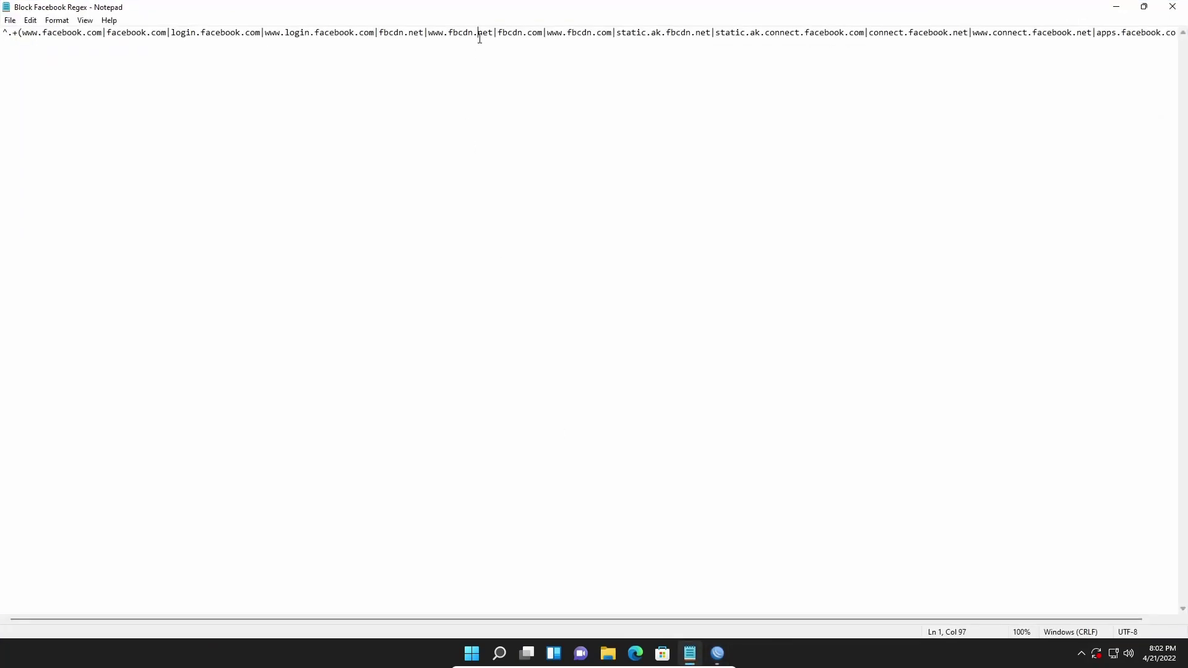
{"action": "key", "text": "ctrl+a"}
{"action": "key", "text": "ctrl+c"}
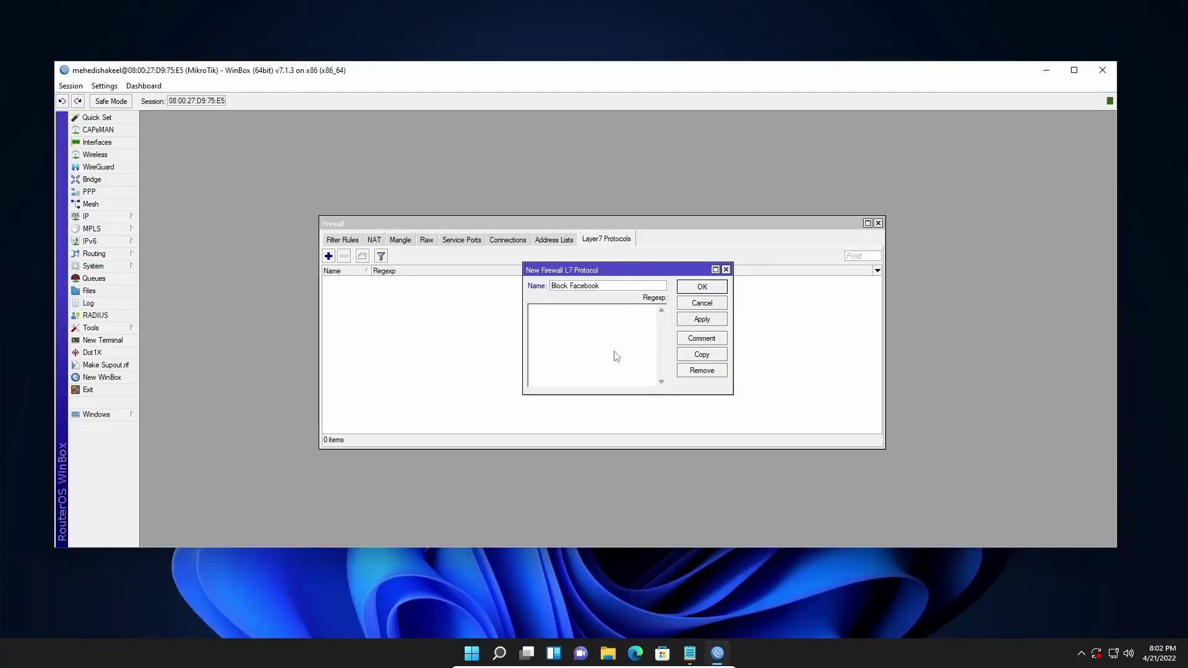
Paste the Facebook regex into the Block Facebook protocol and save it
{"action": "key", "text": "ctrl+v"}
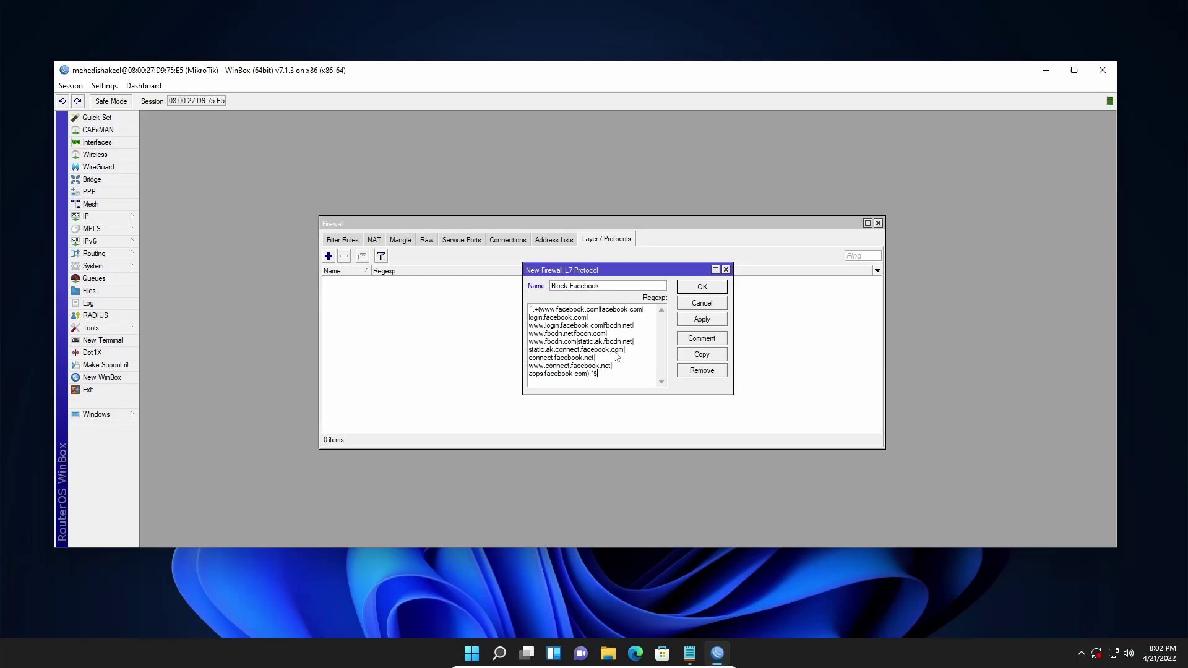
{"action": "left_click", "coordinate": [705, 324]}
{"action": "left_click", "coordinate": [704, 287]}
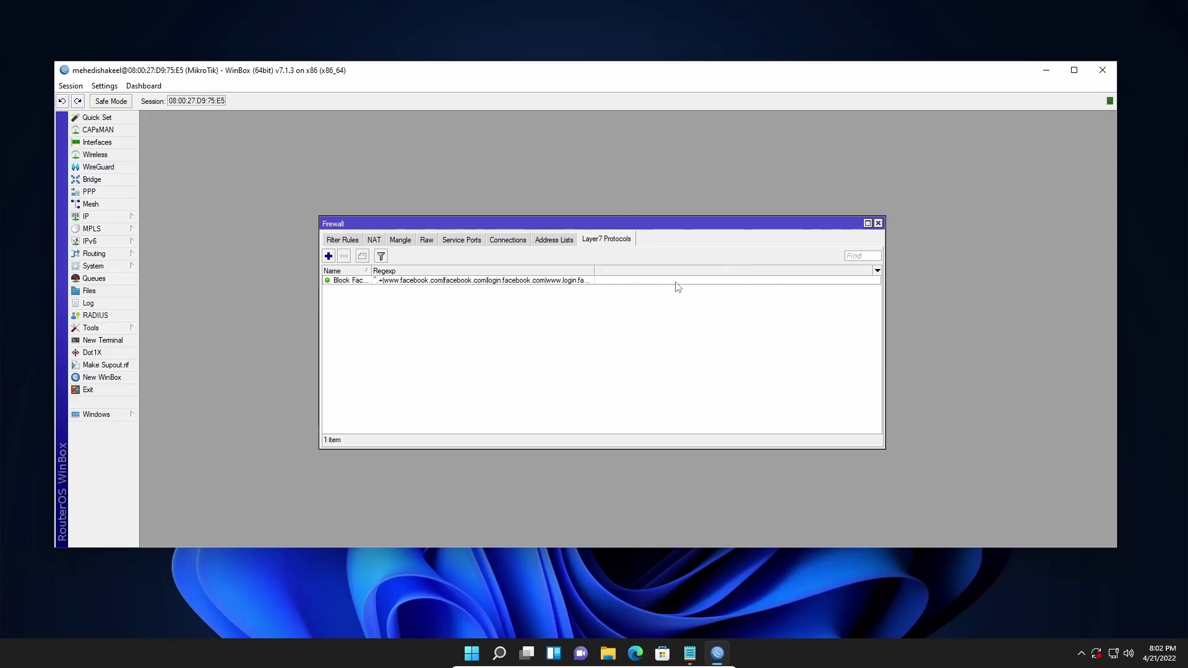
Give the Block Facebook Layer7 entry the comment 'Block Facebook'
{"action": "left_click", "coordinate": [677, 285]}
{"action": "right_click", "coordinate": [682, 282]}
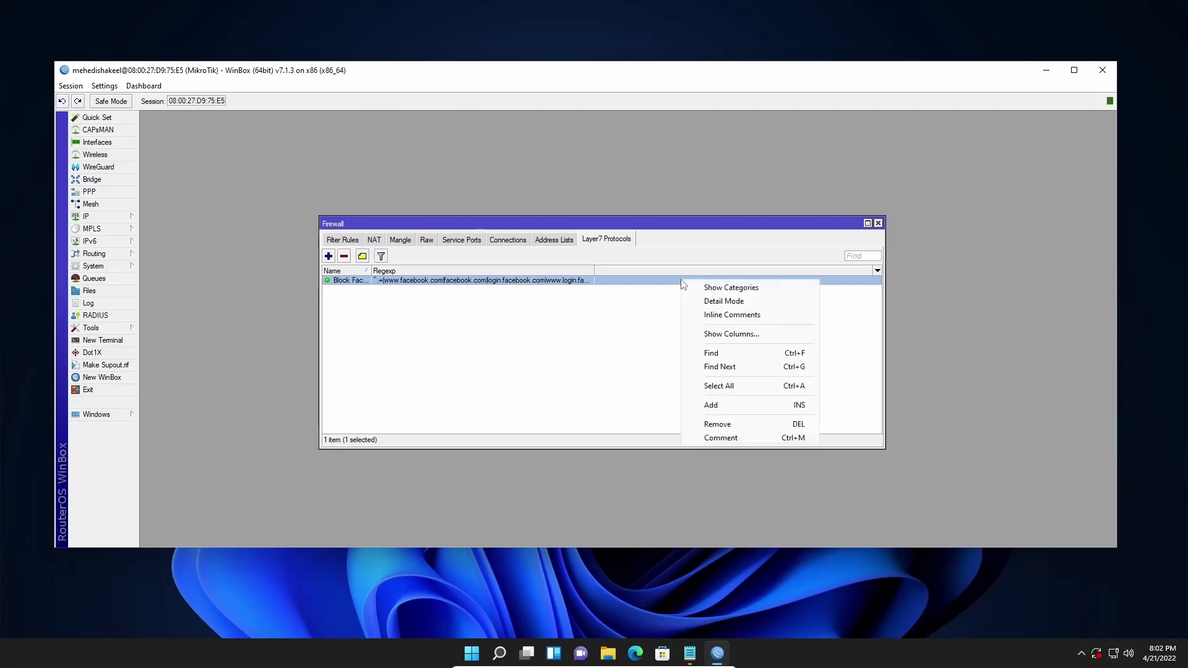
{"action": "left_click", "coordinate": [720, 437]}
{"action": "type", "text": "Block Face"}
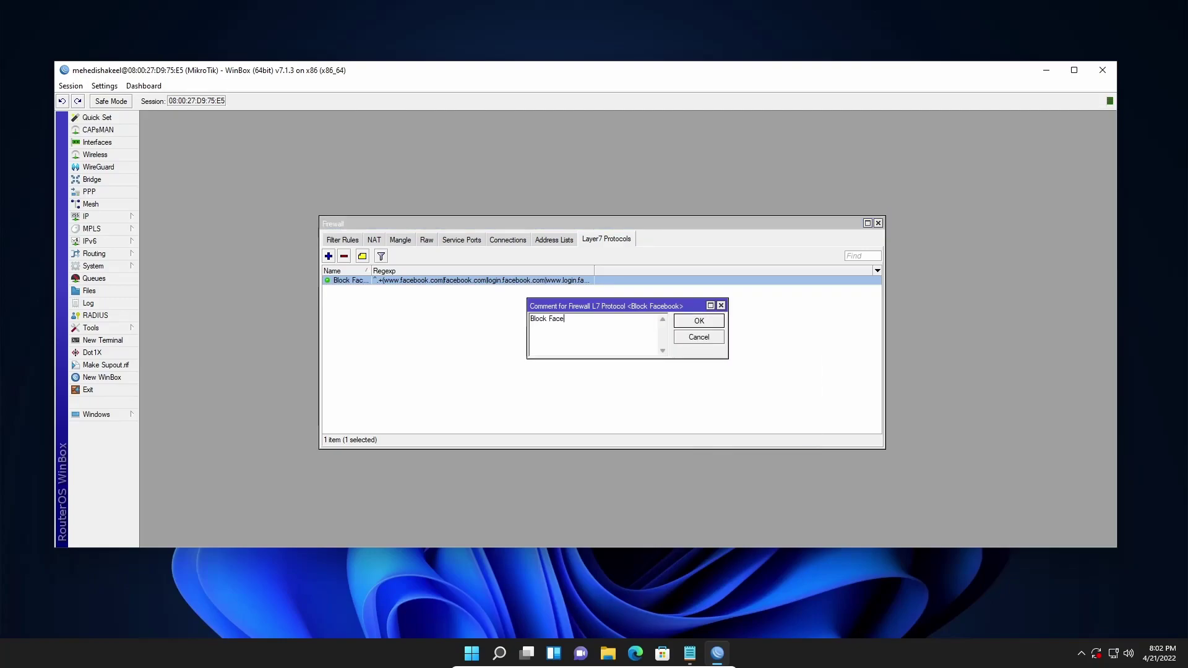
{"action": "type", "text": "book"}
{"action": "left_click", "coordinate": [699, 320]}
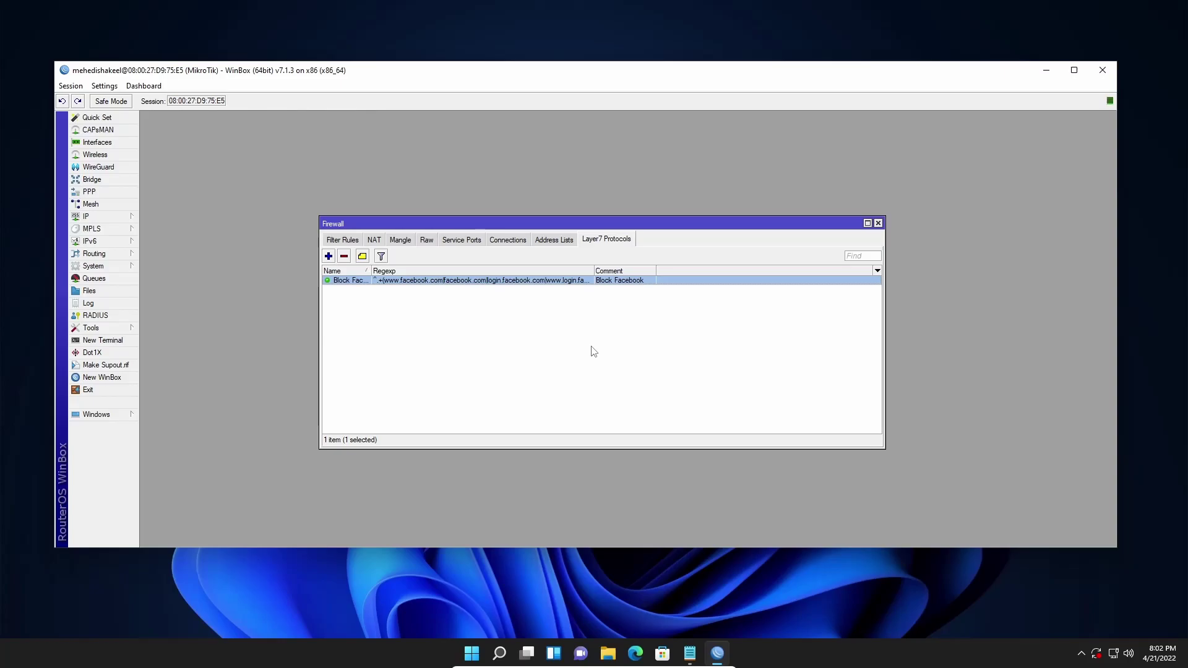
Add a filter rule on the forward chain with source address 192.168.2.0/24
{"action": "left_click", "coordinate": [342, 240]}
{"action": "left_click", "coordinate": [328, 256]}
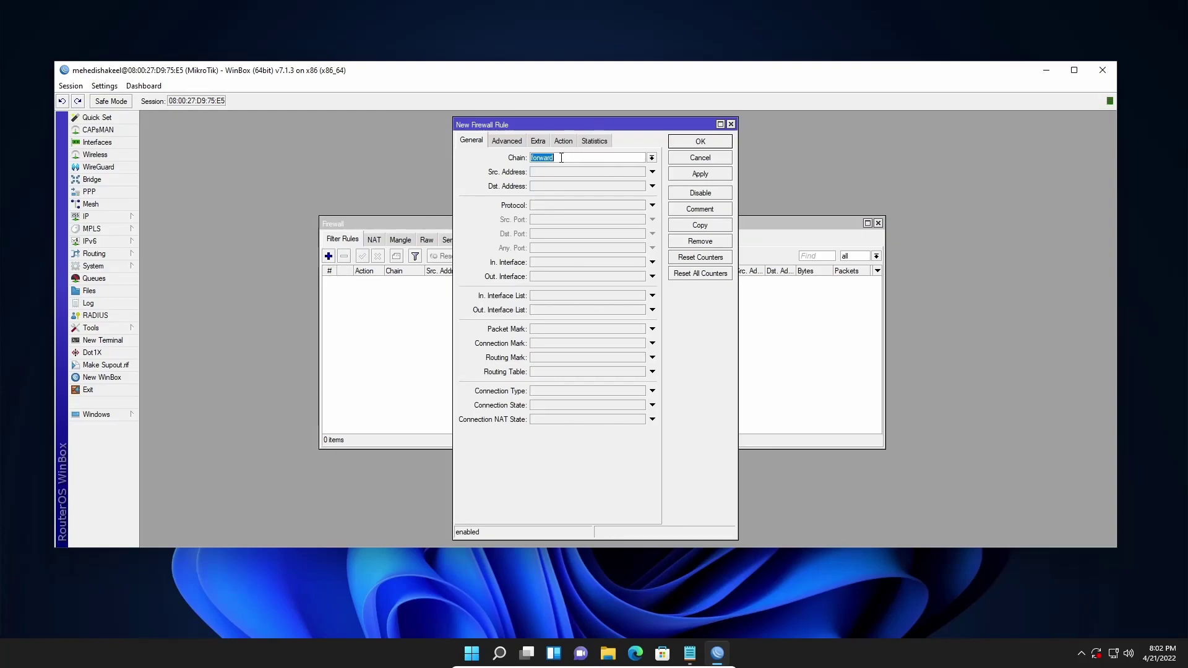
{"action": "left_click", "coordinate": [653, 159]}
{"action": "left_click", "coordinate": [563, 170]}
{"action": "left_click", "coordinate": [553, 177]}
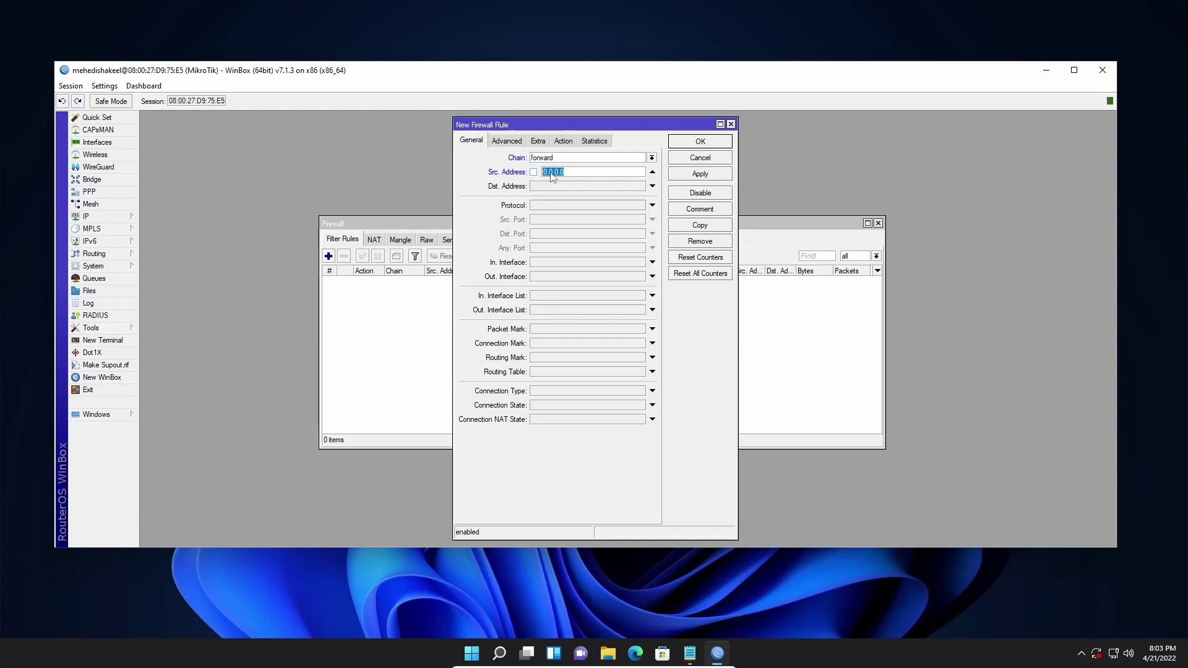
{"action": "type", "text": "192.168.2.0/24"}
Set the rule's Layer7 Protocol match to Block Facebook
{"action": "left_click", "coordinate": [502, 142]}
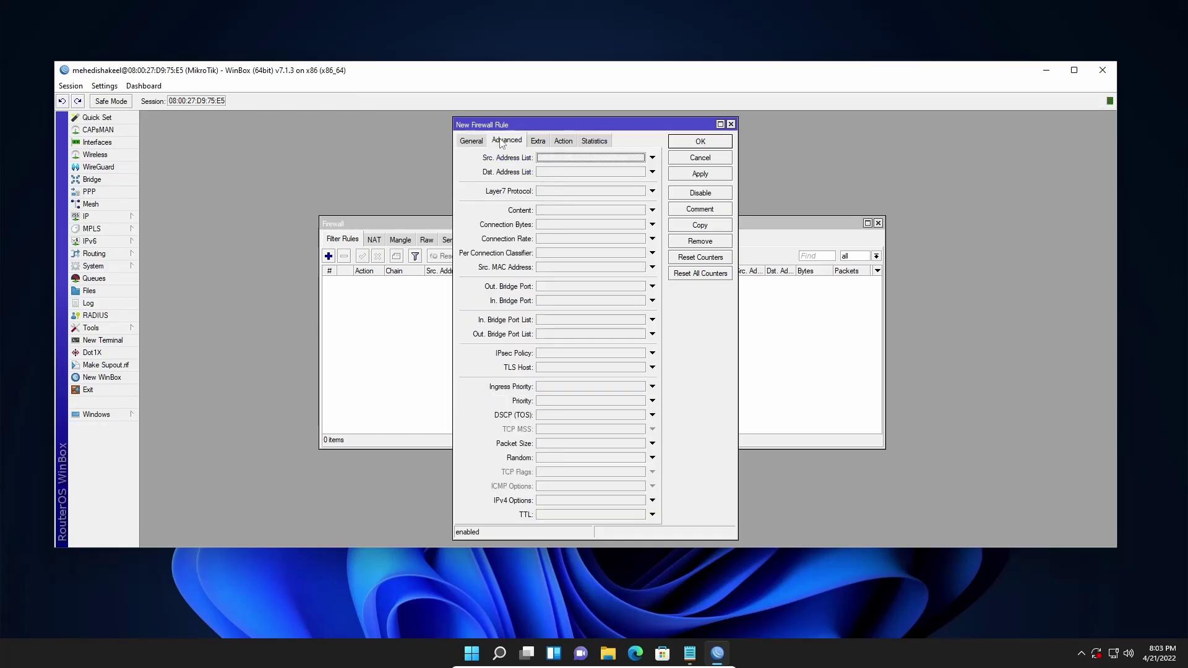
{"action": "left_click", "coordinate": [579, 192]}
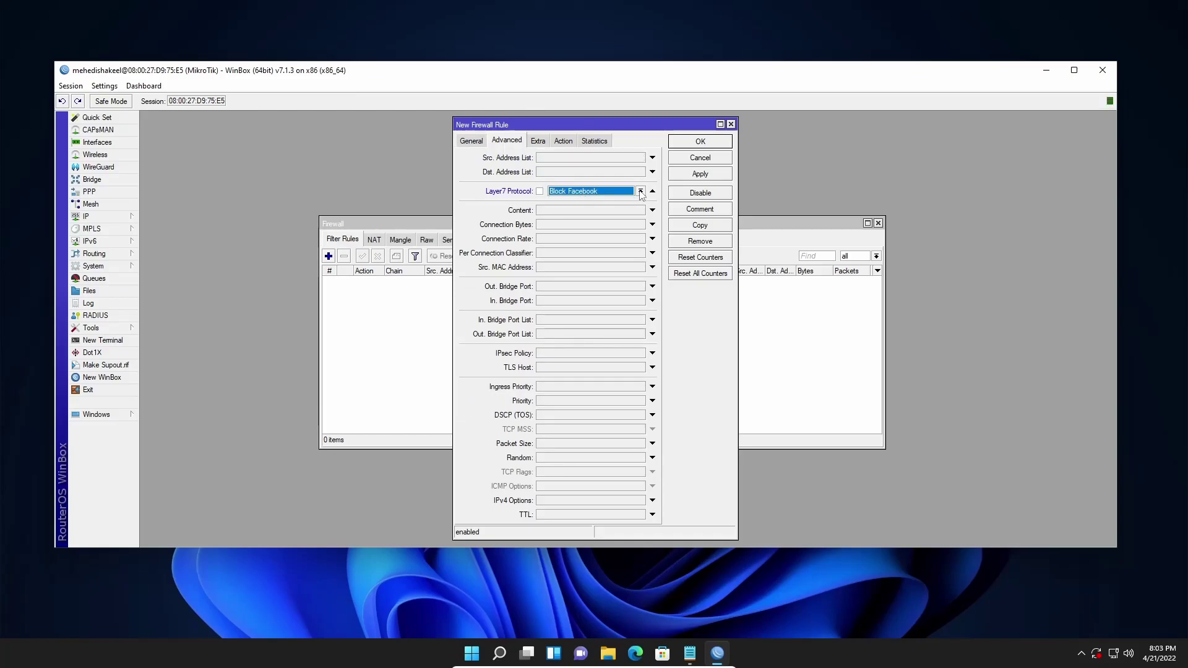
{"action": "left_click", "coordinate": [597, 193]}
{"action": "left_click", "coordinate": [601, 203]}
Set the rule action to drop and save the rule
{"action": "left_click", "coordinate": [564, 142]}
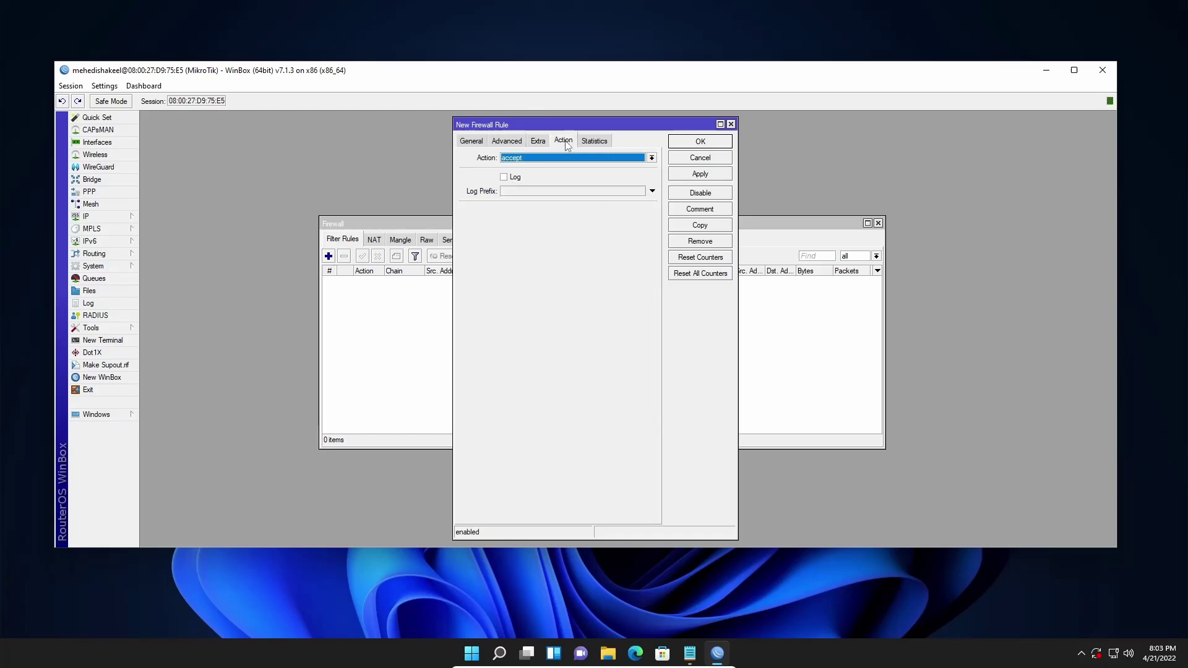
{"action": "left_click", "coordinate": [651, 158]}
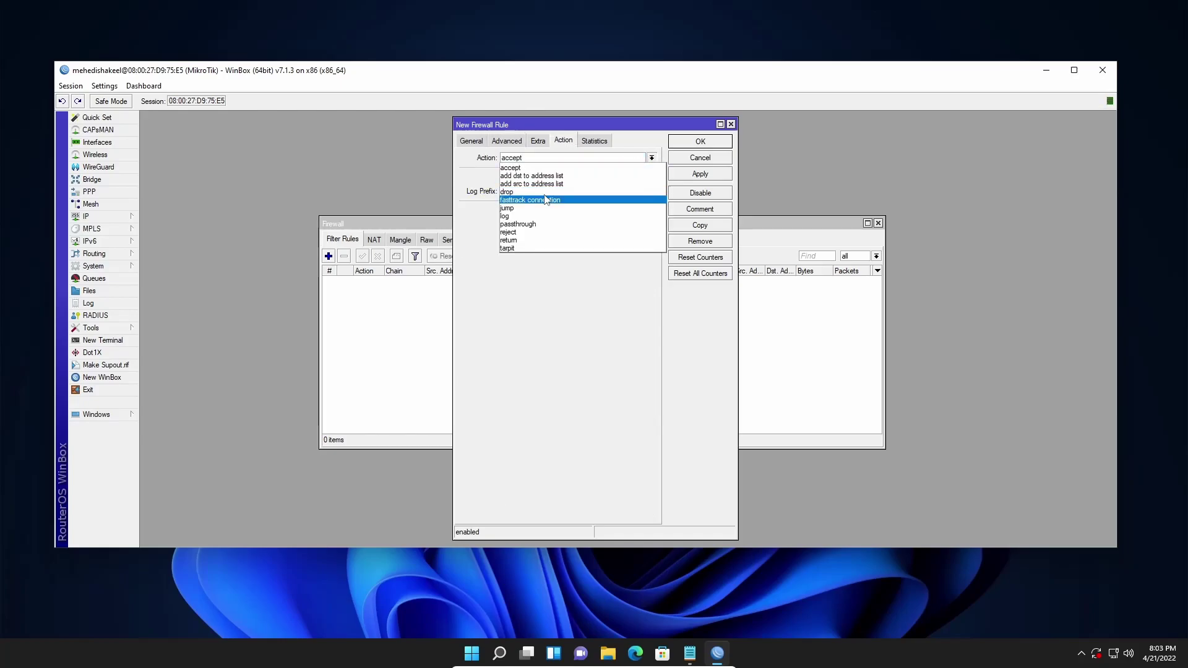
{"action": "left_click", "coordinate": [643, 192]}
{"action": "left_click", "coordinate": [686, 179]}
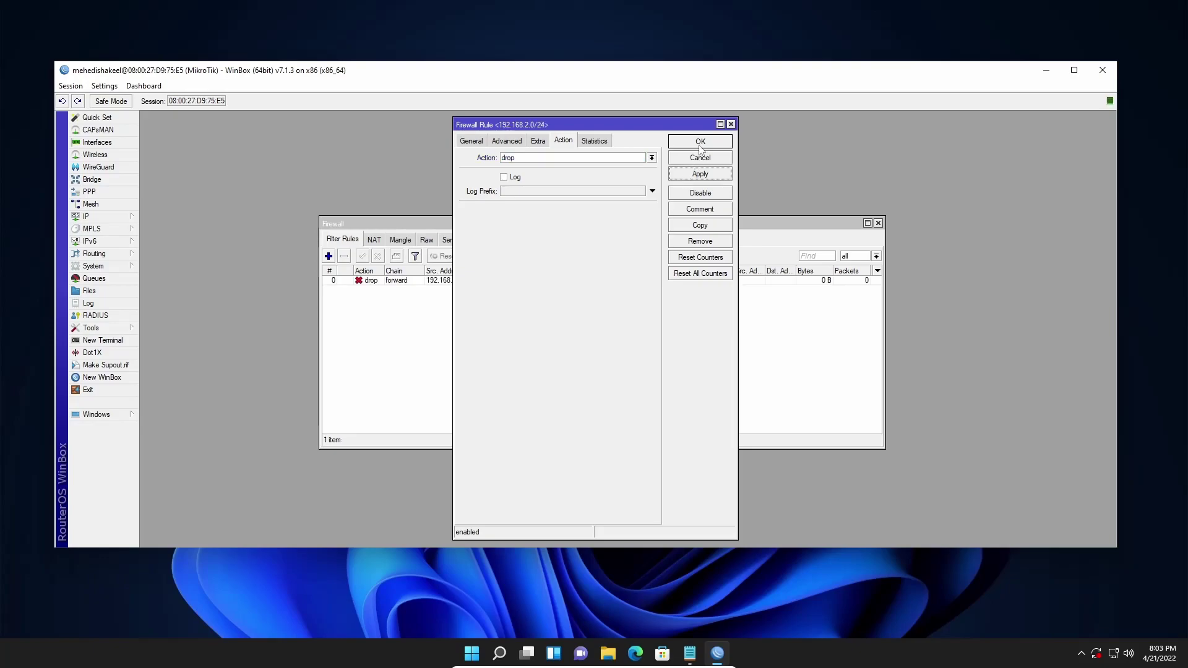
{"action": "left_click", "coordinate": [699, 142]}
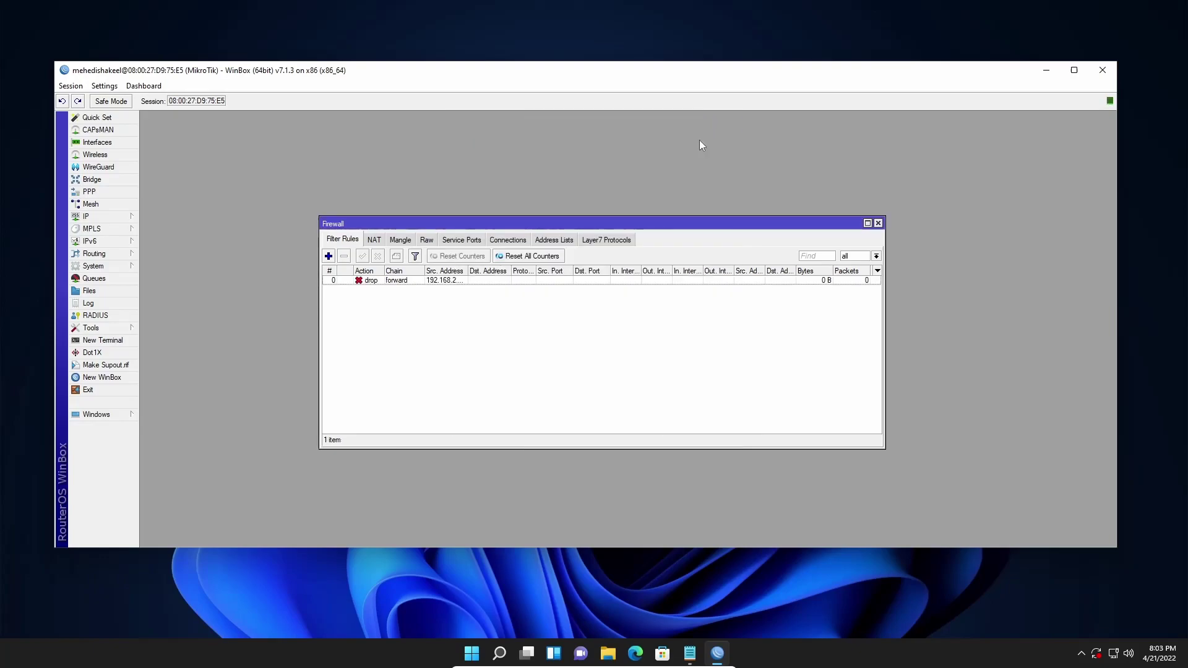
Give drop rule 0 the comment 'Block Facebook'
{"action": "right_click", "coordinate": [635, 281]}
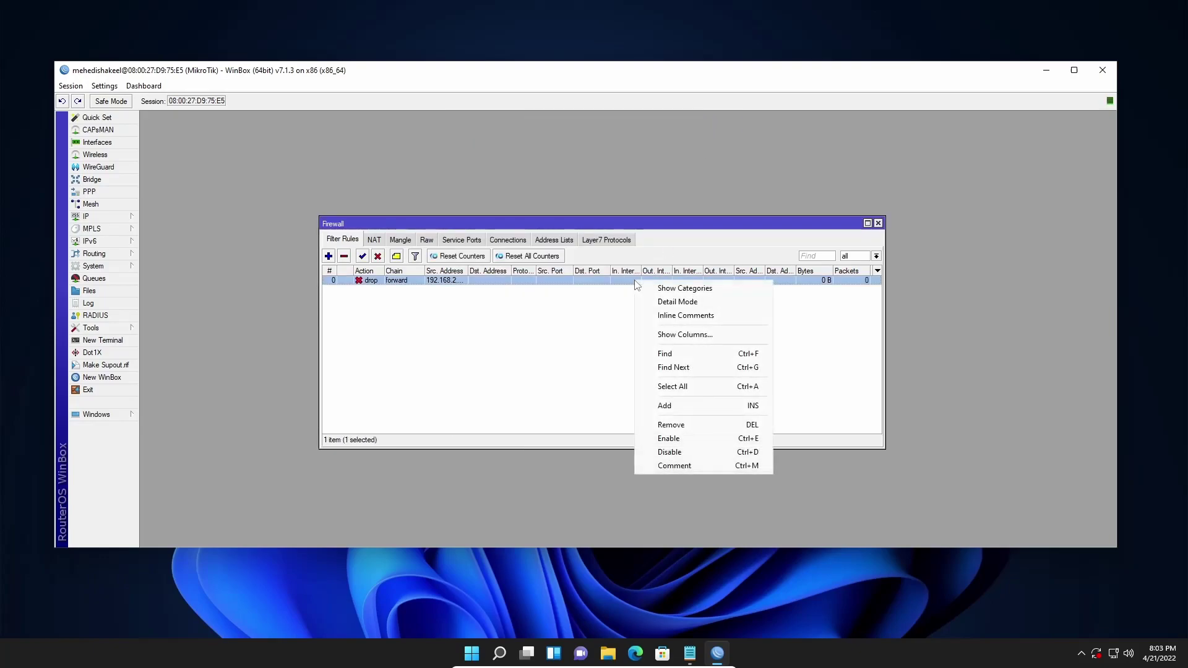
{"action": "left_click", "coordinate": [675, 465]}
{"action": "type", "text": "B"}
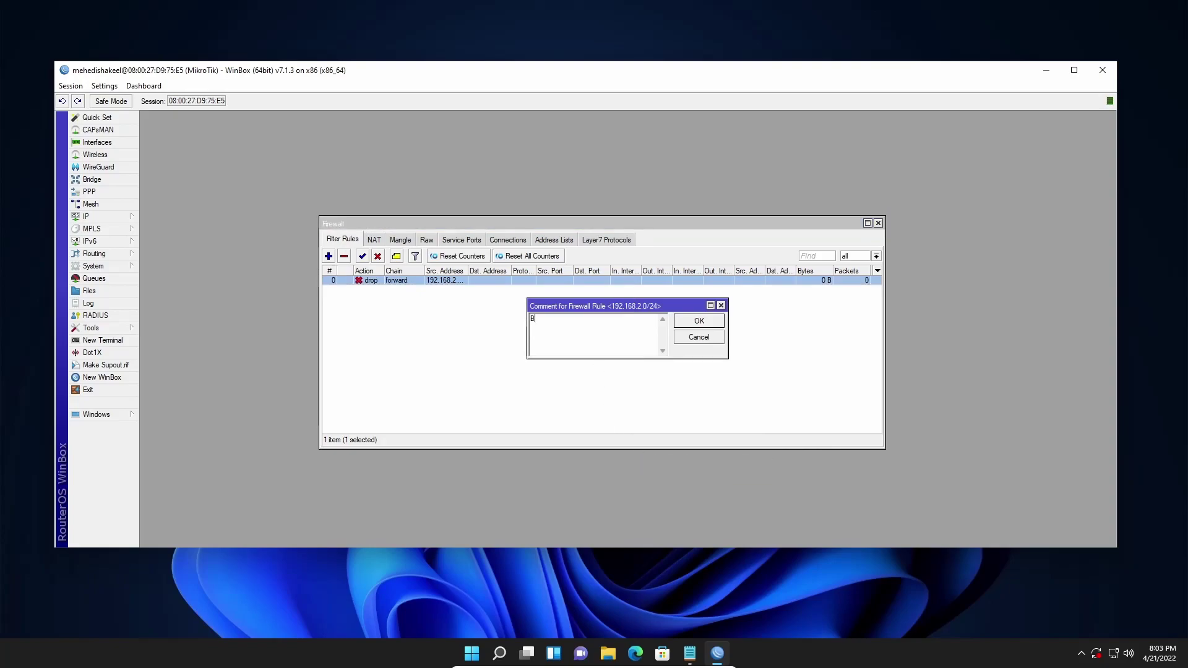
{"action": "type", "text": "lock Facebook"}
{"action": "left_click", "coordinate": [709, 327]}
{"action": "left_click_drag", "start_coordinate": [694, 224], "coordinate": [674, 219]}
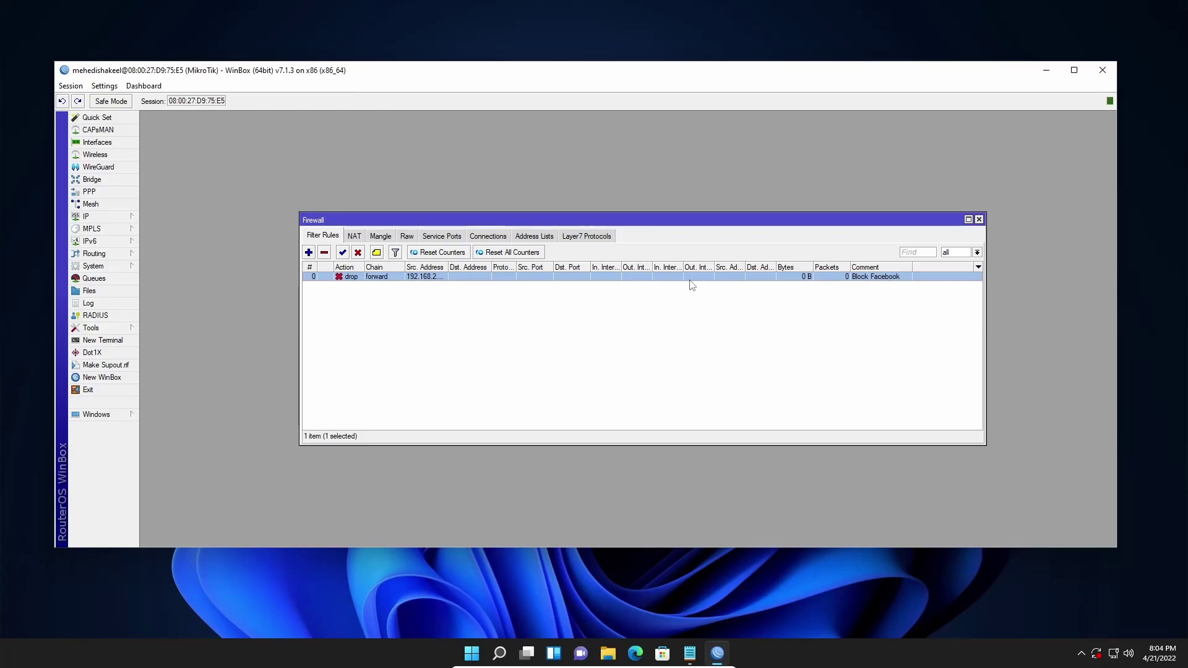
Open Edge and start loading facebook.com
{"action": "left_click", "coordinate": [686, 584]}
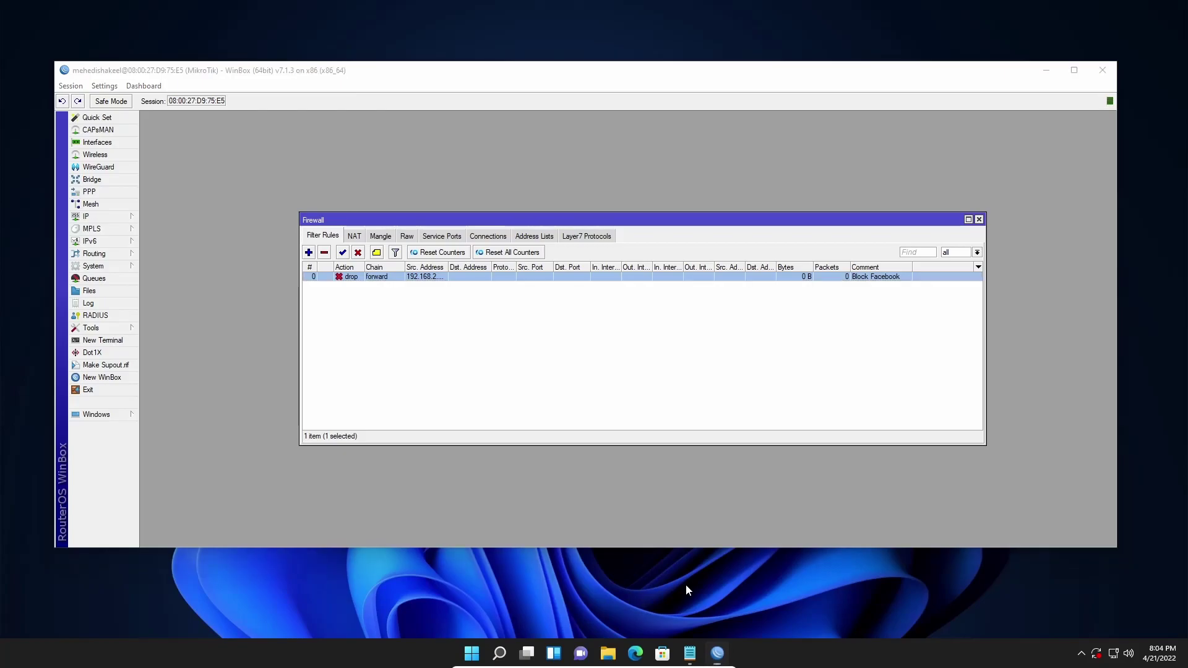
{"action": "left_click", "coordinate": [636, 654]}
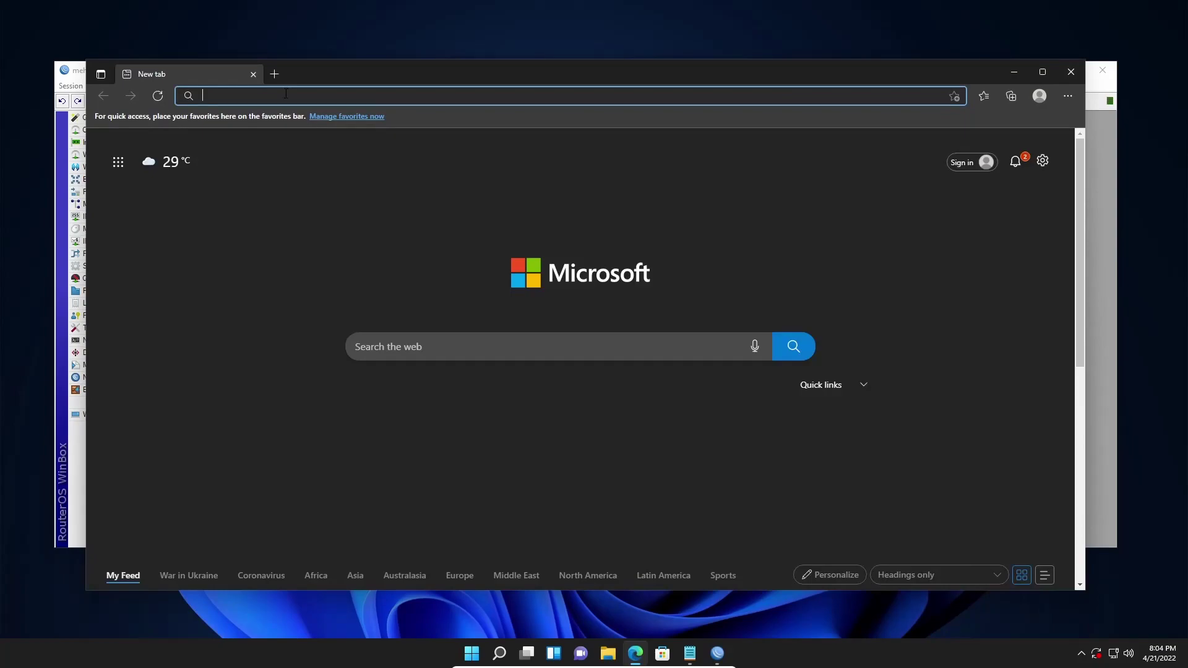
{"action": "type", "text": "facebook.c"}
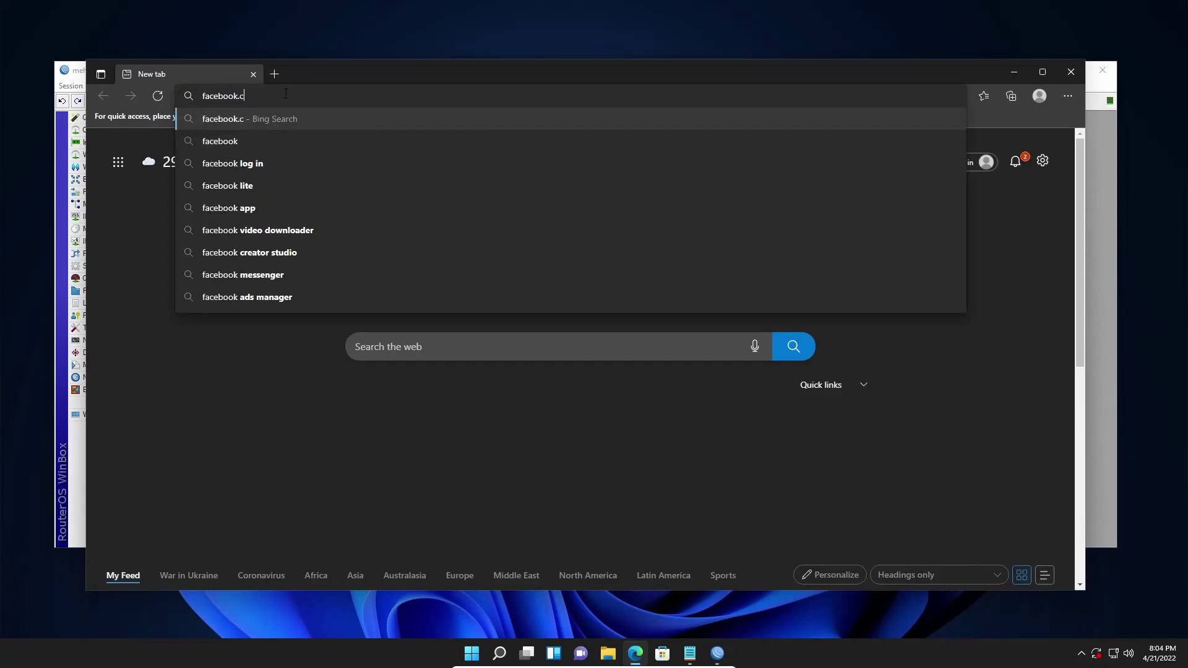
{"action": "type", "text": "om"}
{"action": "key", "text": "Return"}
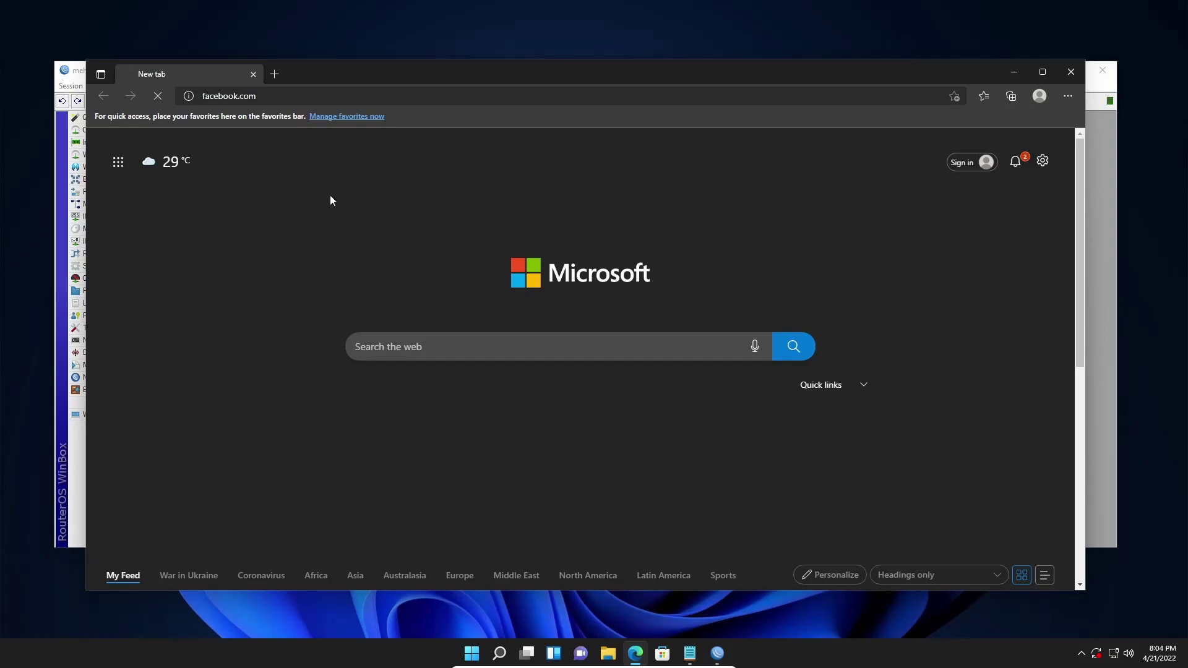
Load m.facebook.com in a second tab
{"action": "left_click", "coordinate": [275, 75]}
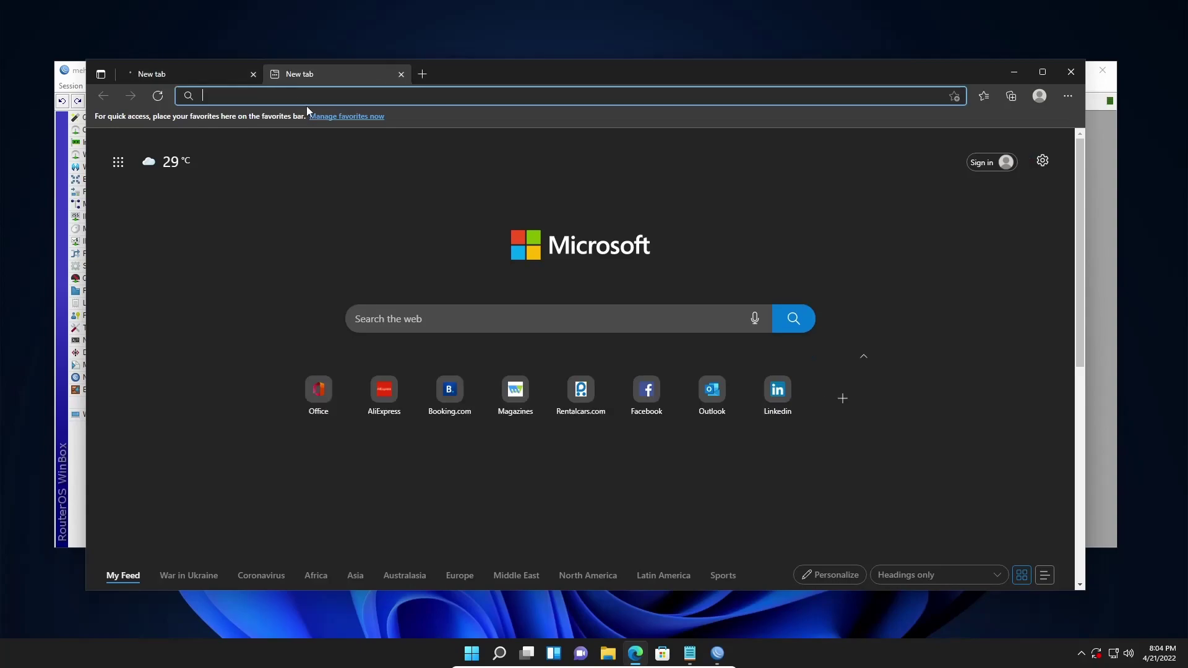
{"action": "type", "text": "m.f"}
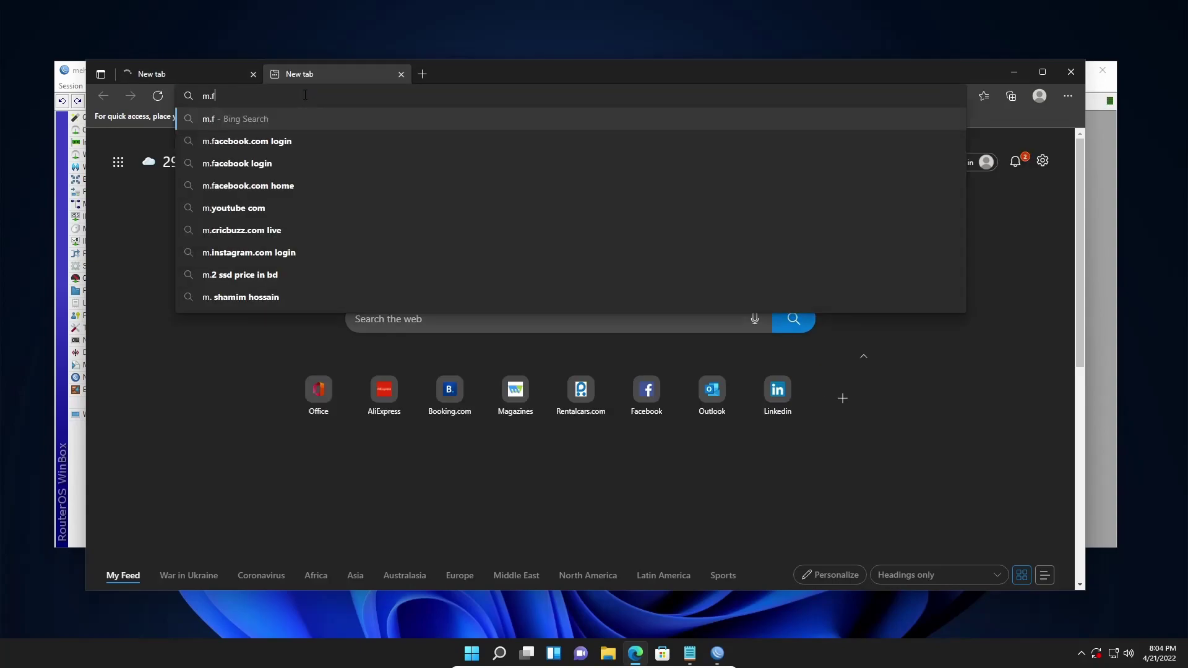
{"action": "type", "text": "acebook.com"}
{"action": "key", "text": "Return"}
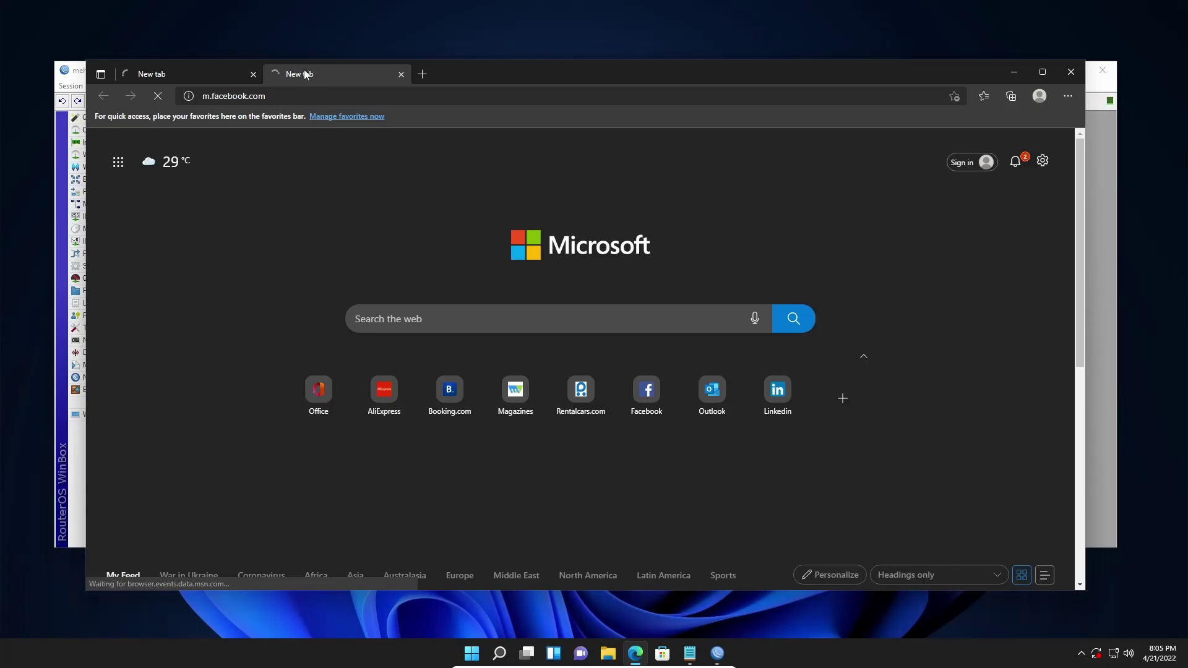
Bring WinBox beside the browser and check the drop rule shows 32.9 KiB and 66 packets
{"action": "left_click", "coordinate": [716, 654]}
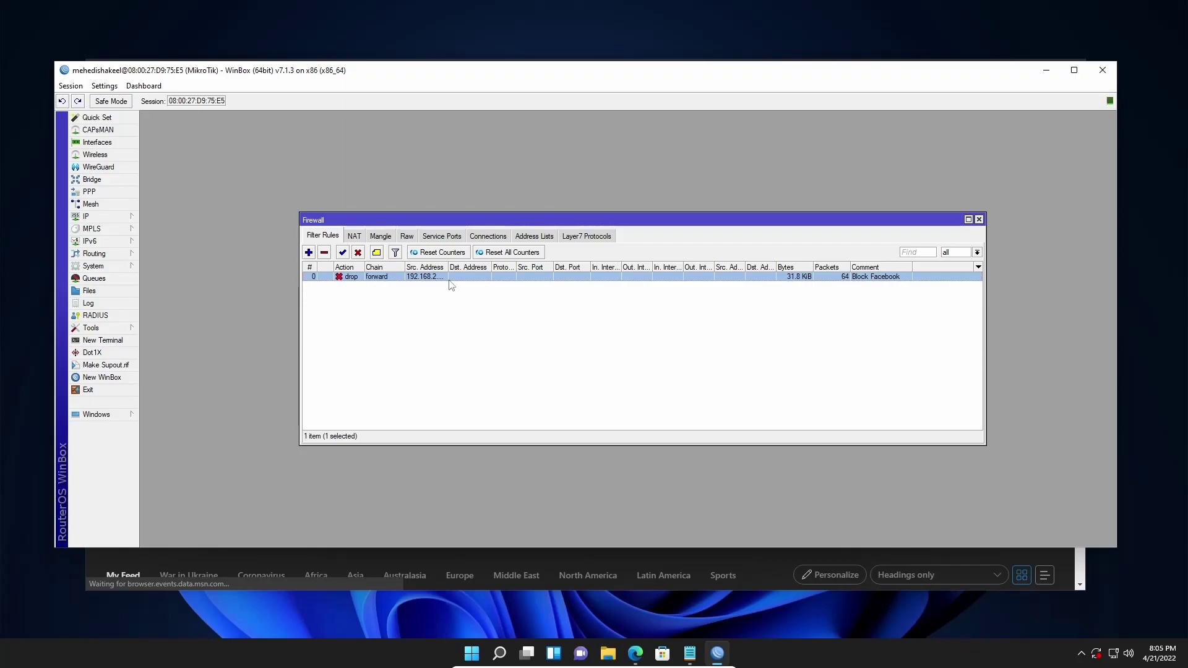
{"action": "left_click_drag", "start_coordinate": [292, 75], "coordinate": [427, 154]}
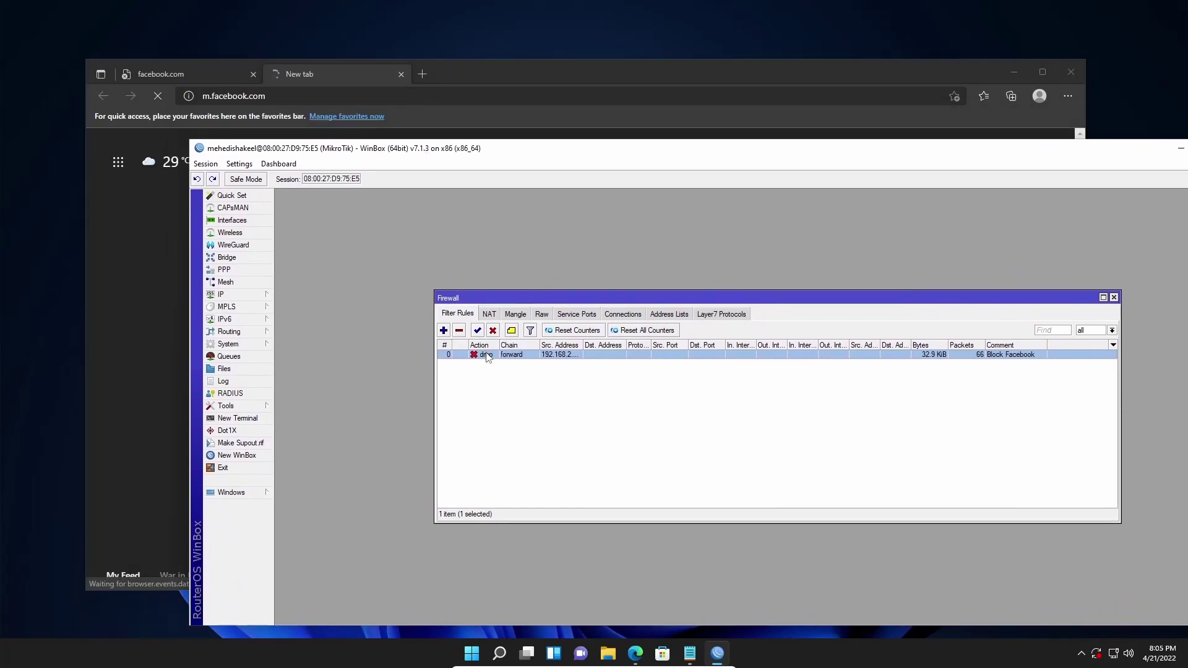
Compare the m.facebook.com tab's login page with the facebook.com tab's error page
{"action": "left_click", "coordinate": [337, 76]}
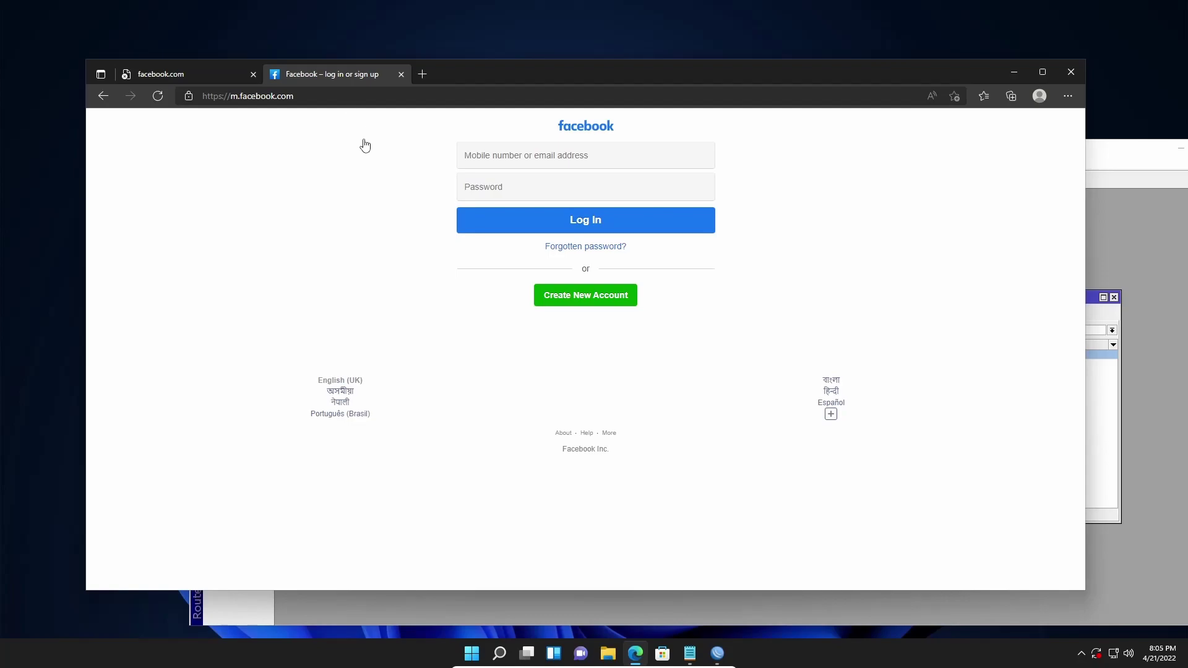
{"action": "left_click", "coordinate": [187, 82]}
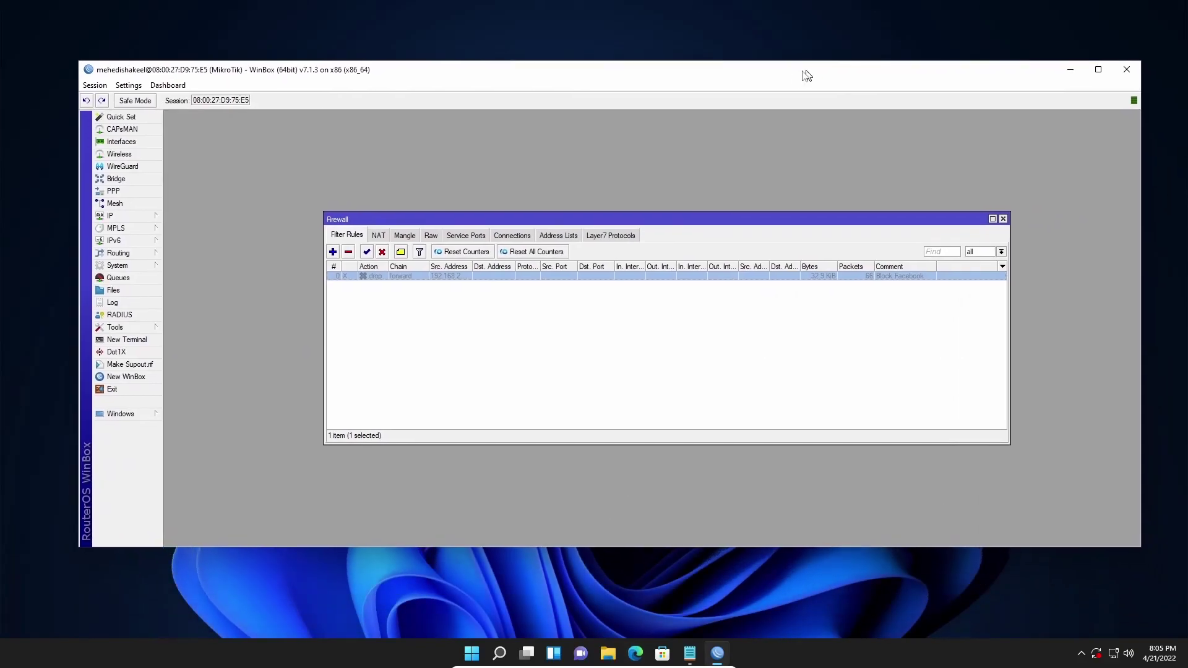
Enable the disabled Block Facebook drop rule in the firewall Filter Rules list
{"action": "left_click", "coordinate": [367, 252]}
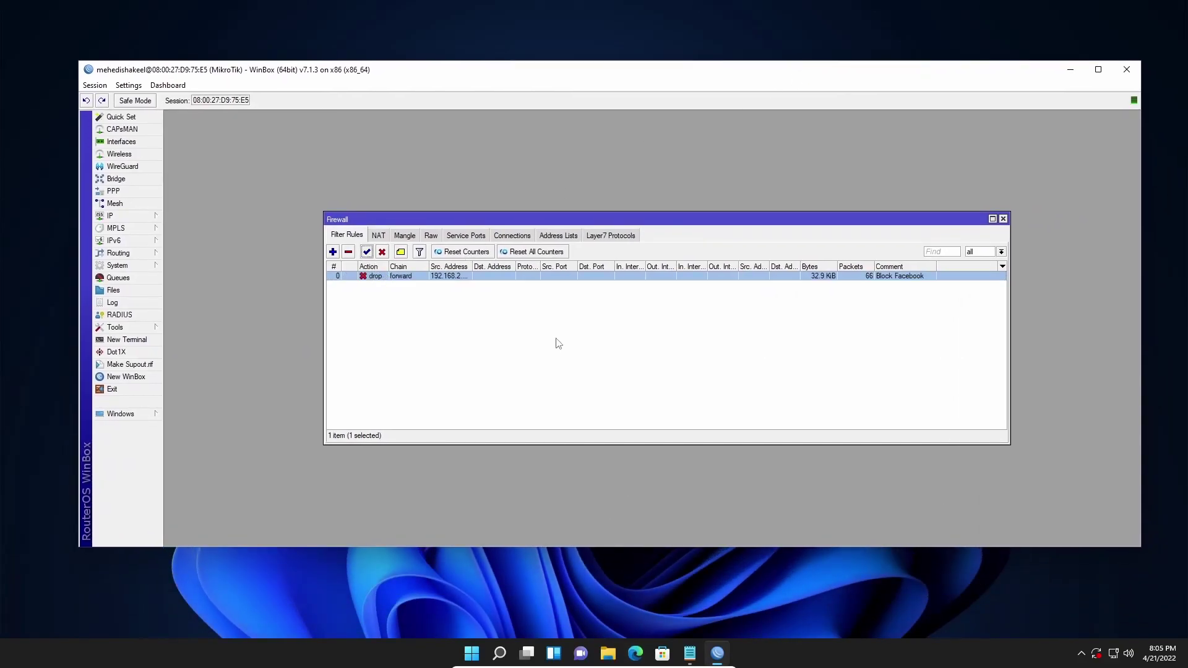